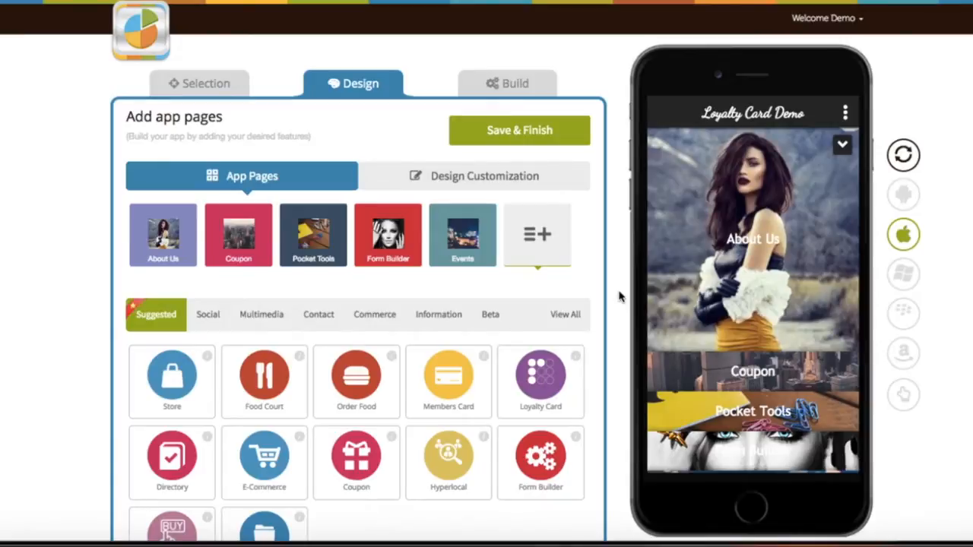
Step: Search all app features for "direc" and add the Directory page to the app
left_click(565, 314)
left_click(217, 356)
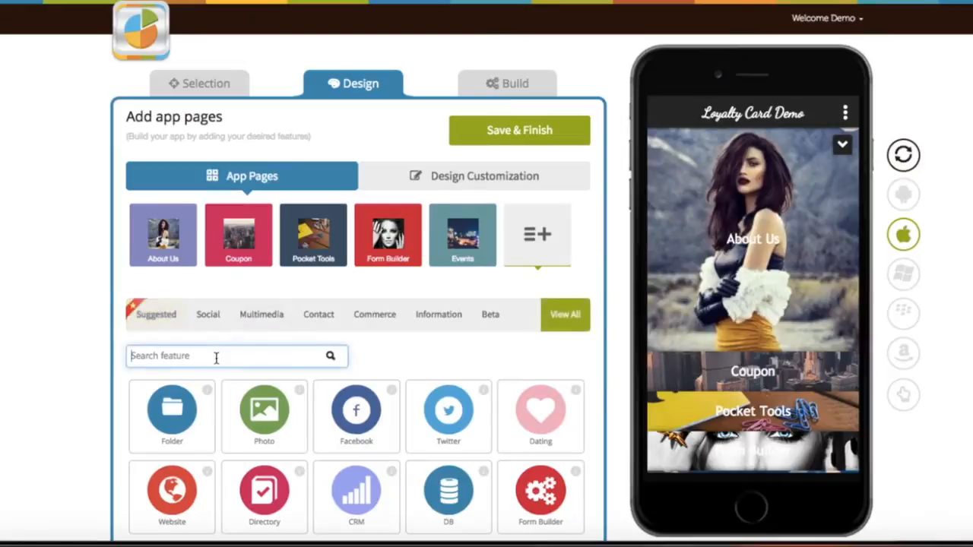
type("direc")
left_click(193, 407)
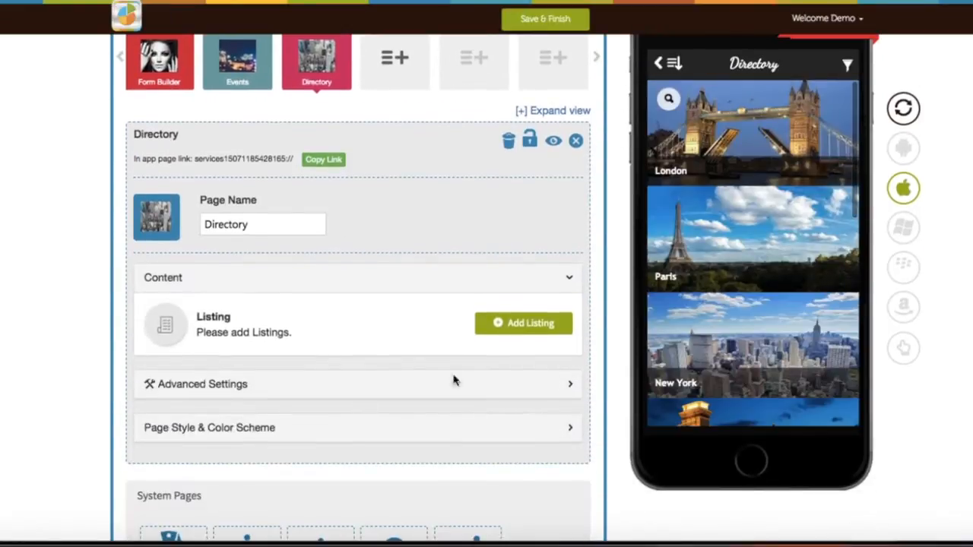
Step: Start adding a listing to the Directory page and proceed to the Directory Dashboard
left_click(528, 323)
left_click(578, 305)
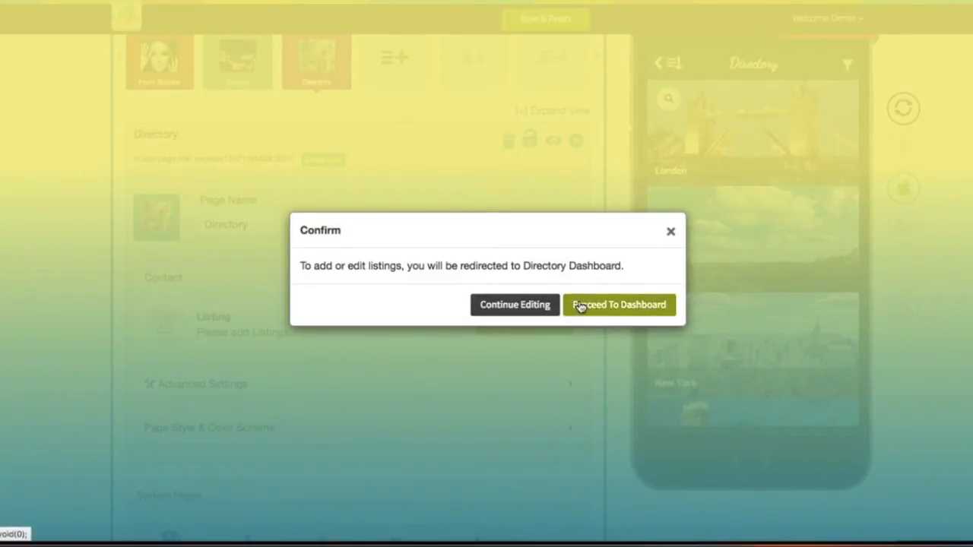
left_click(579, 305)
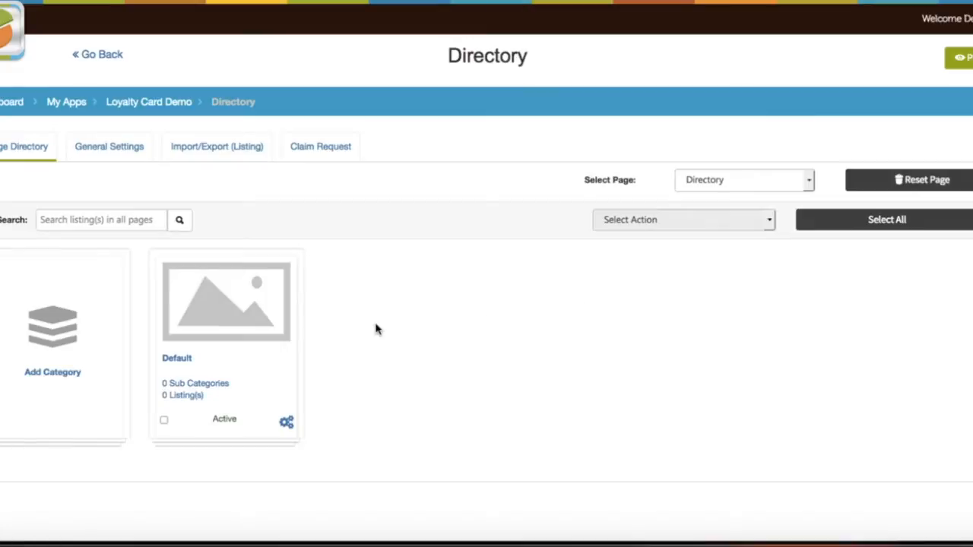
Step: Examine the fields of the blank Add Listing form in the Default category and close it without saving
left_click(186, 393)
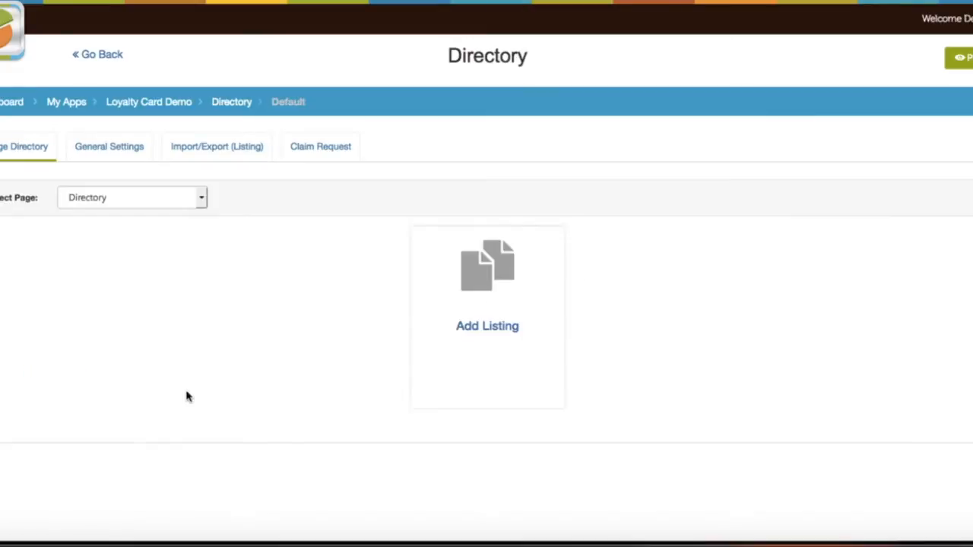
left_click(471, 339)
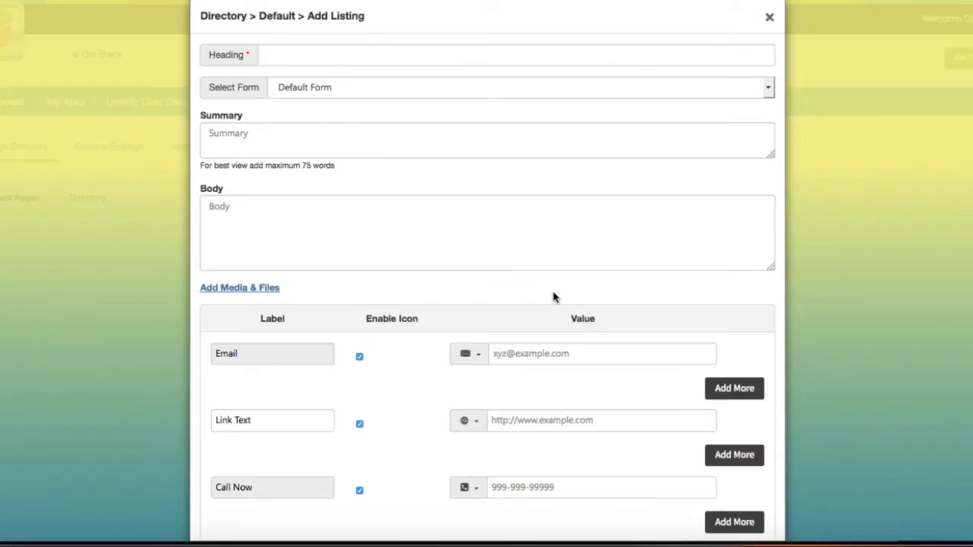
scroll(556, 280, "down", 4)
scroll(593, 228, "up", 5)
left_click(767, 18)
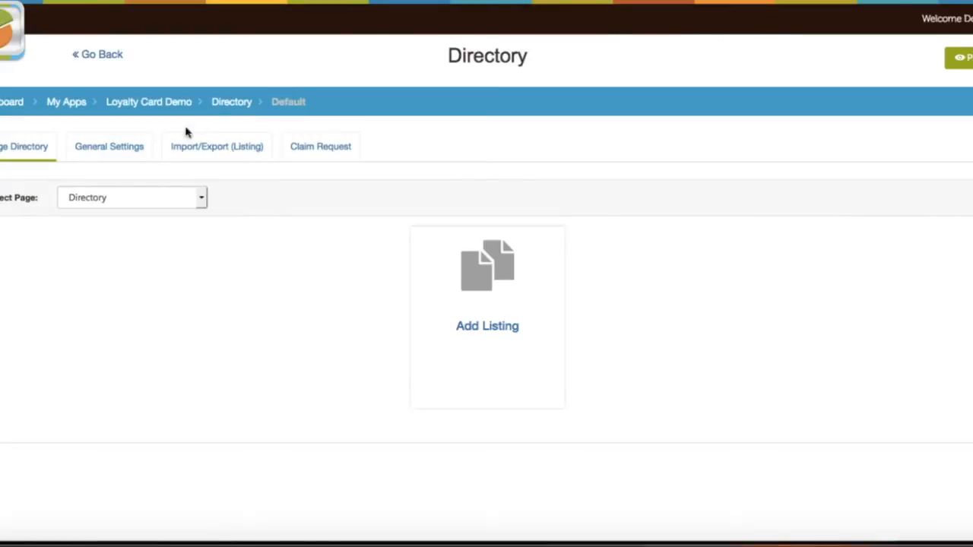
Step: Start creating a new loyalty card in the Directory's general settings
left_click(134, 147)
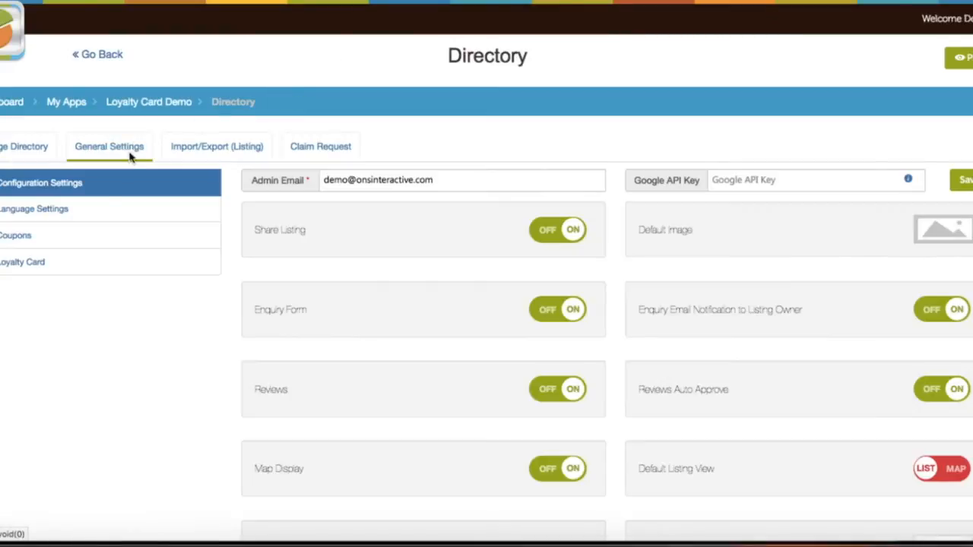
left_click(50, 266)
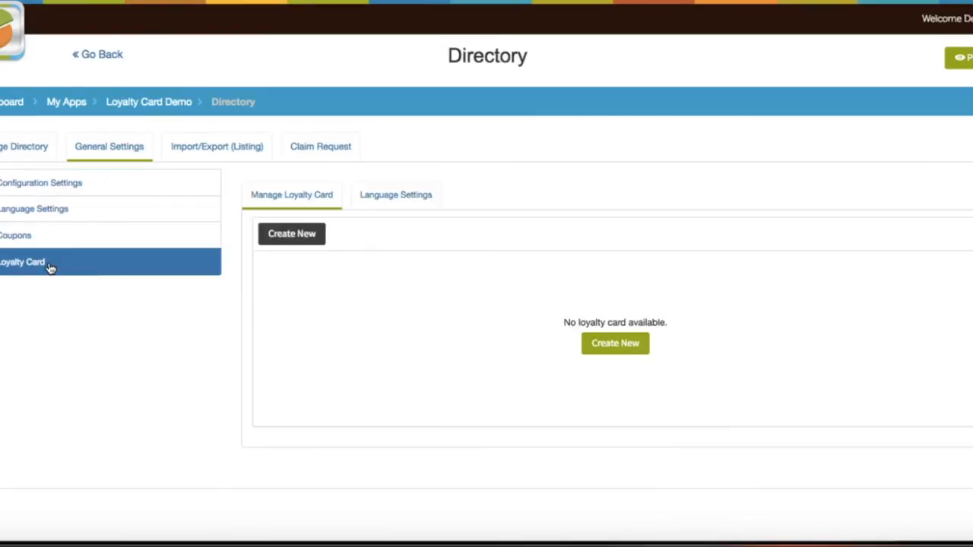
left_click(310, 177)
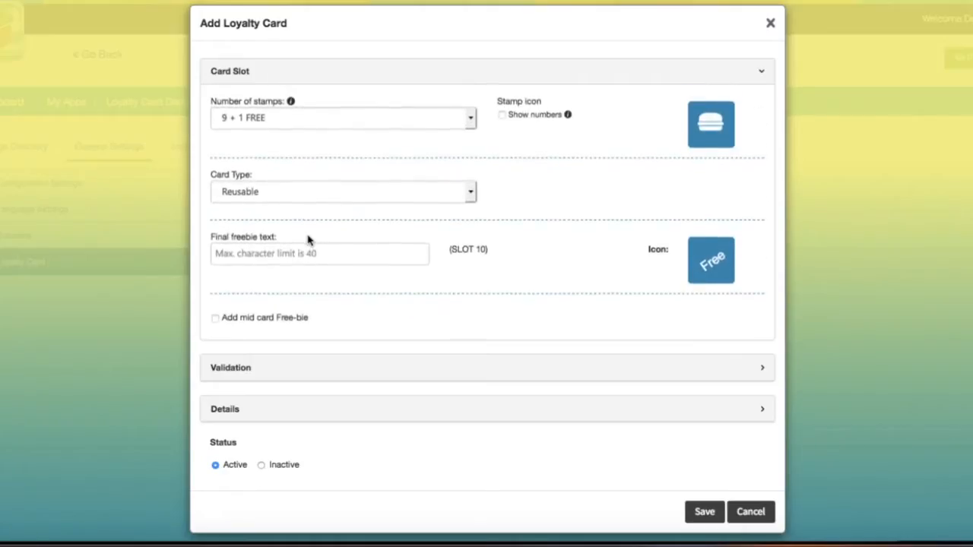
Step: Name the loyalty card "Card 1" and enter "Loyalty Description" as its brief description
left_click(324, 78)
left_click(264, 243)
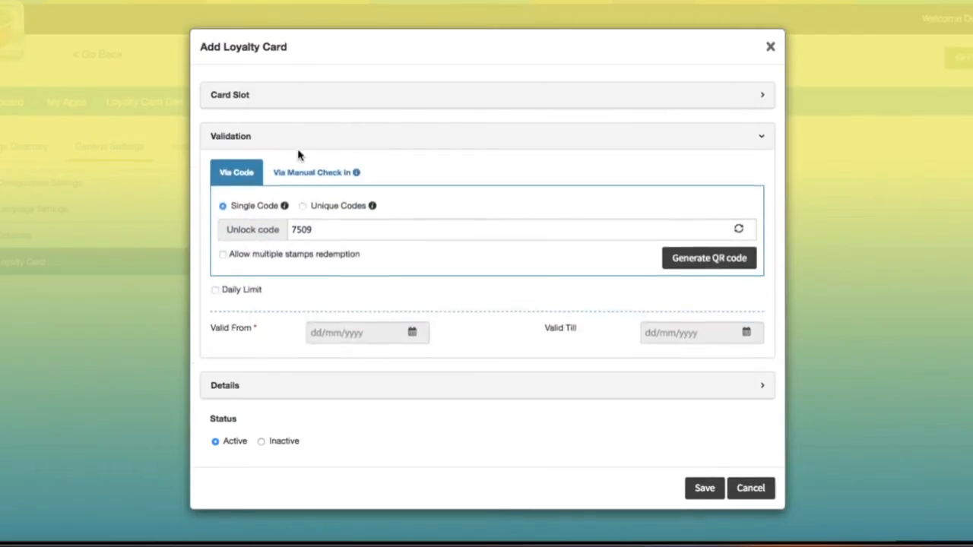
left_click(280, 140)
left_click(265, 282)
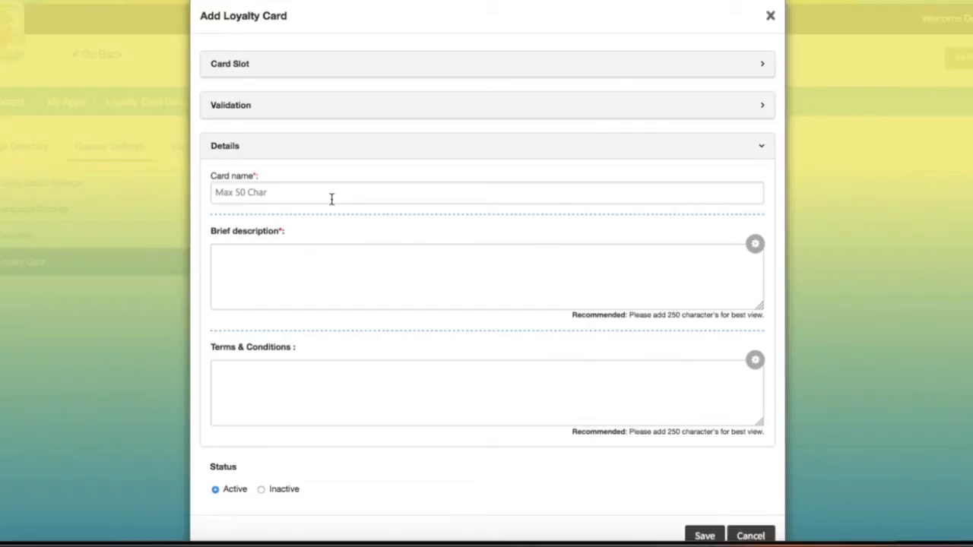
left_click(296, 193)
type("Card")
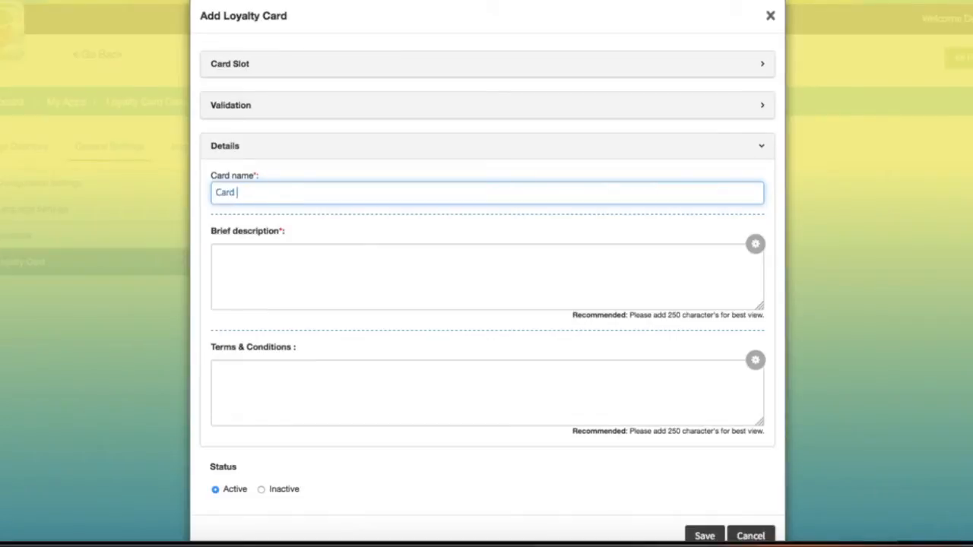
type(" 1")
left_click(319, 273)
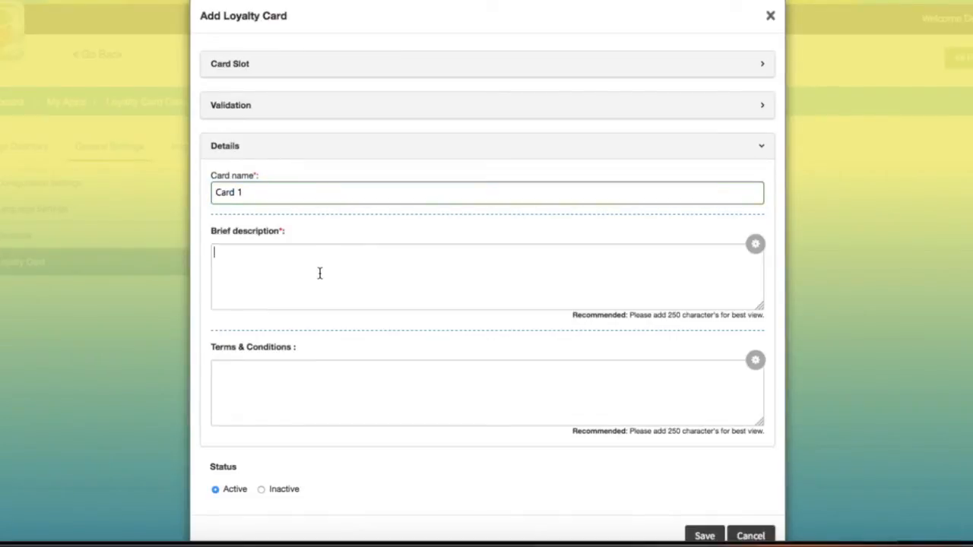
type("Loyalty Description")
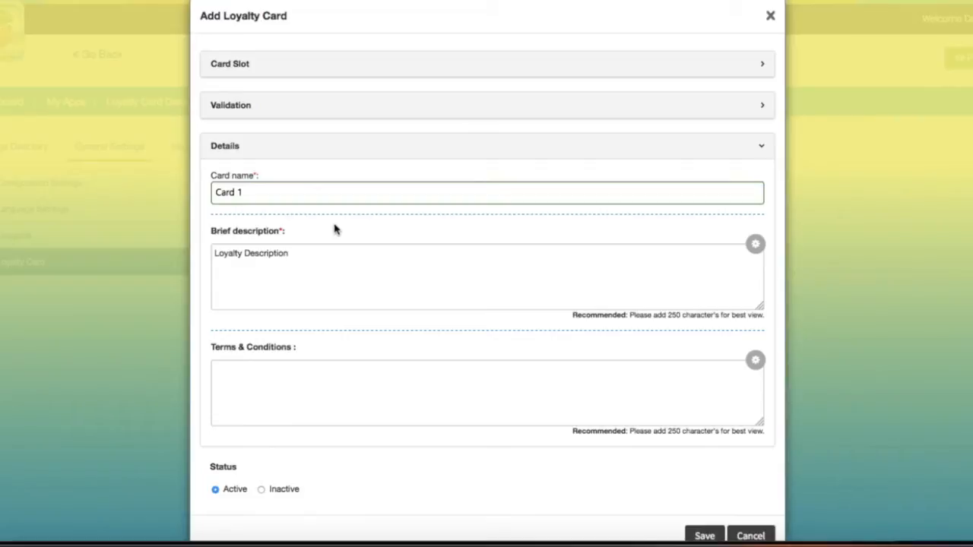
Step: Set the card's number of stamps to 8 + 1 FREE and choose the cup as stamp icon, leaving stamp numbers off
left_click(278, 70)
left_click(310, 112)
left_click(276, 97)
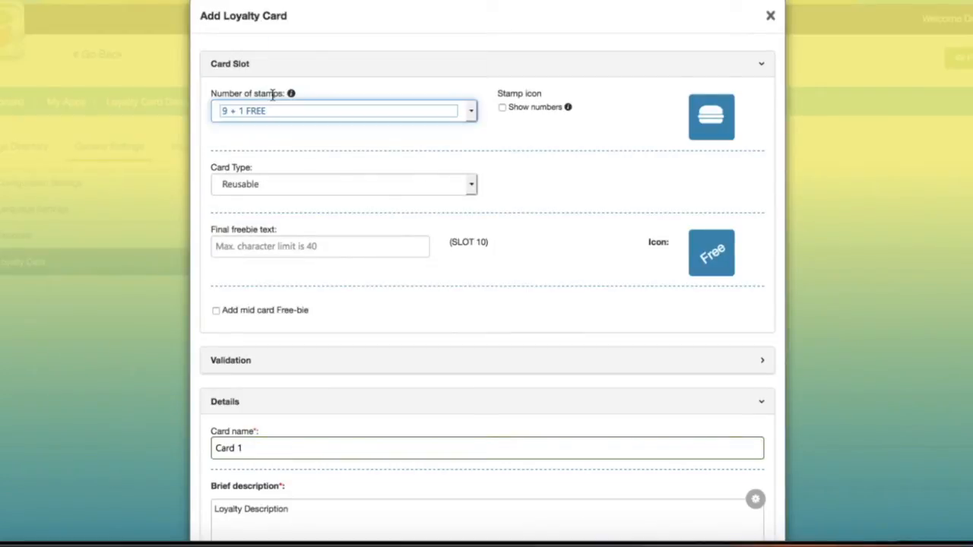
left_click(502, 108)
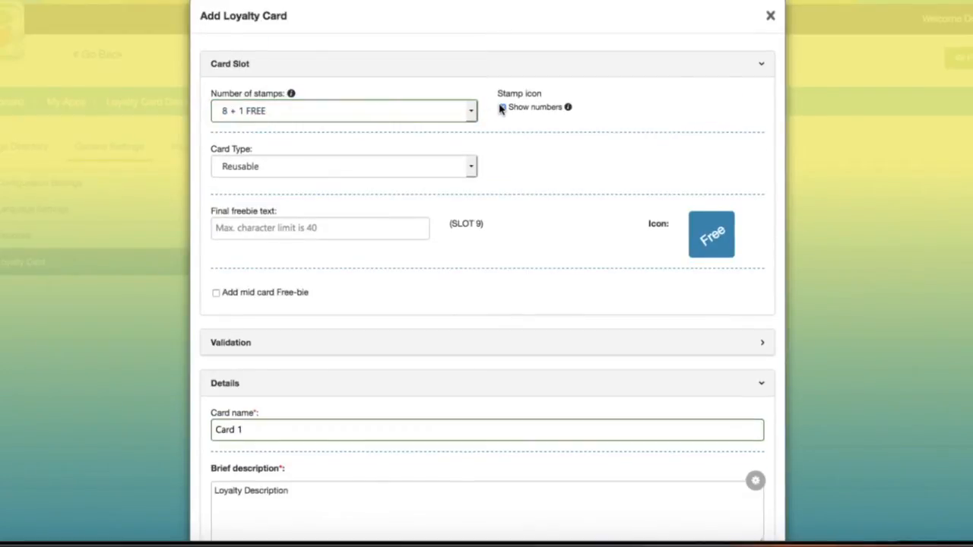
left_click(501, 108)
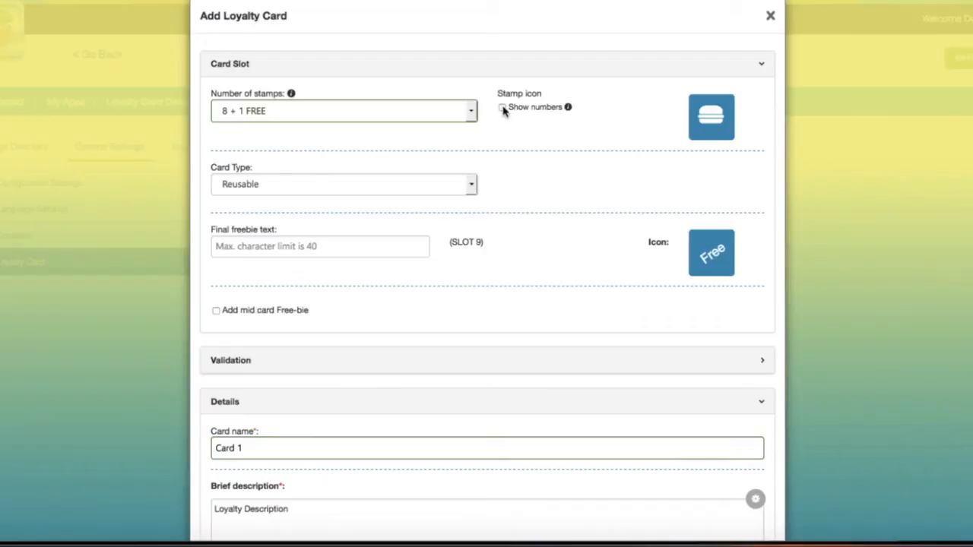
left_click(703, 126)
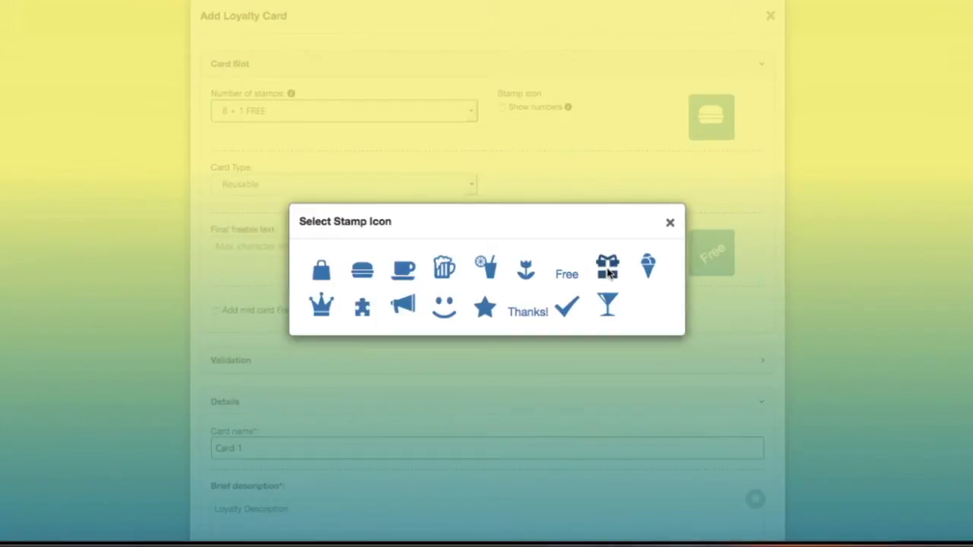
left_click(403, 271)
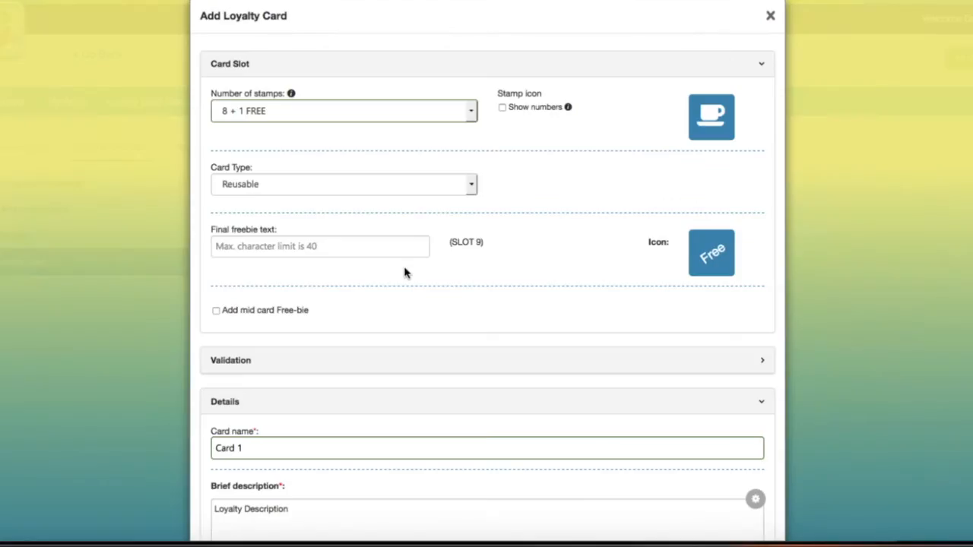
Step: Set the card type to One time Use Only and the final freebie text to "Congratulations"
left_click(366, 184)
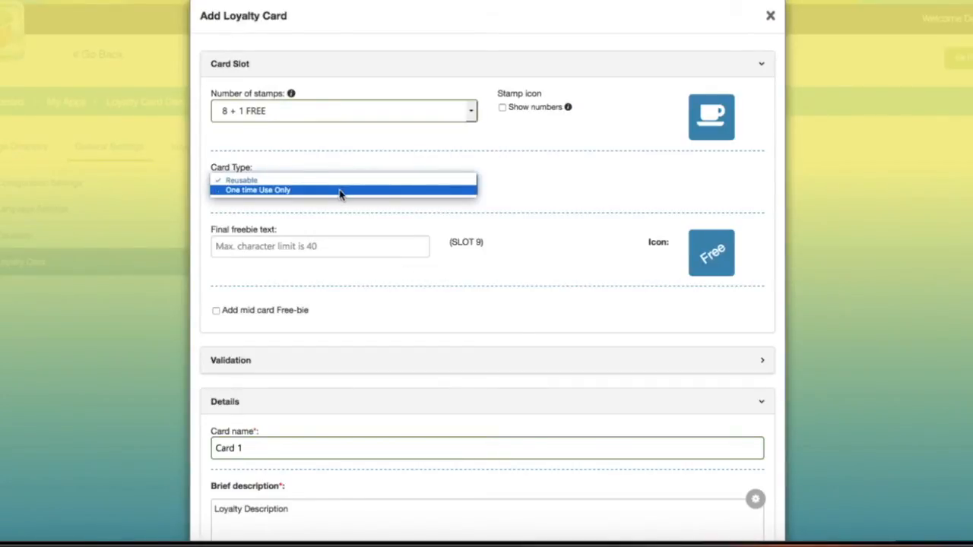
left_click(340, 191)
left_click(361, 247)
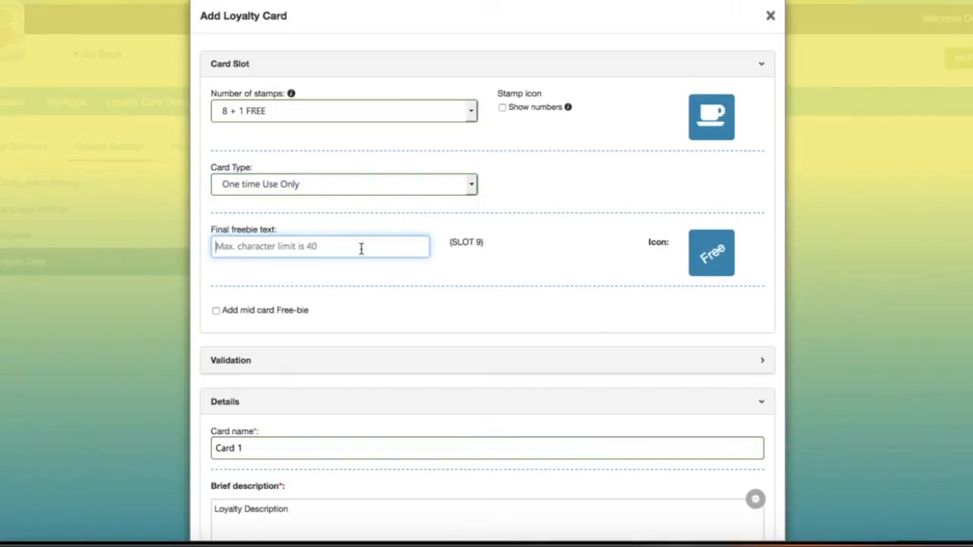
type("Congratulations")
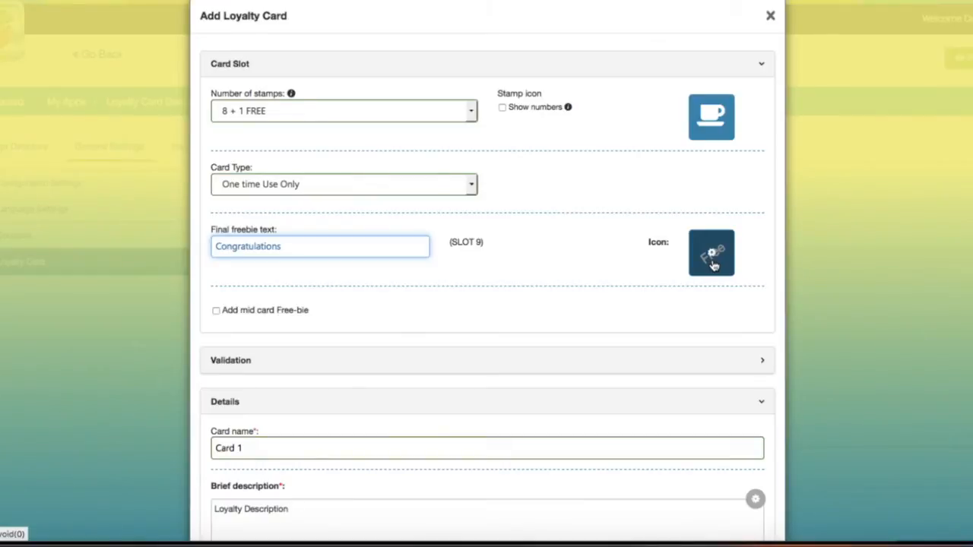
Step: Add a mid-card freebie at slot 5 with the ice cream cone icon
left_click(216, 312)
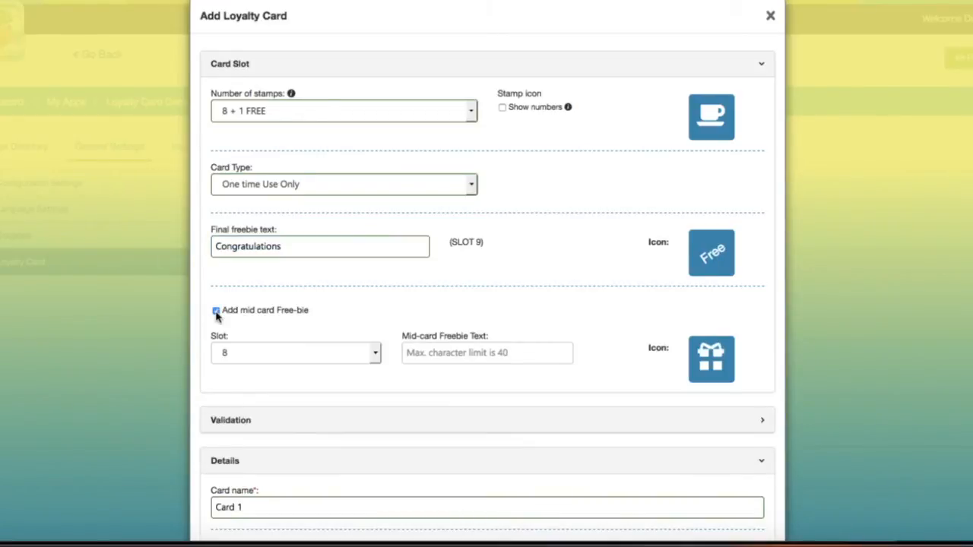
left_click(282, 356)
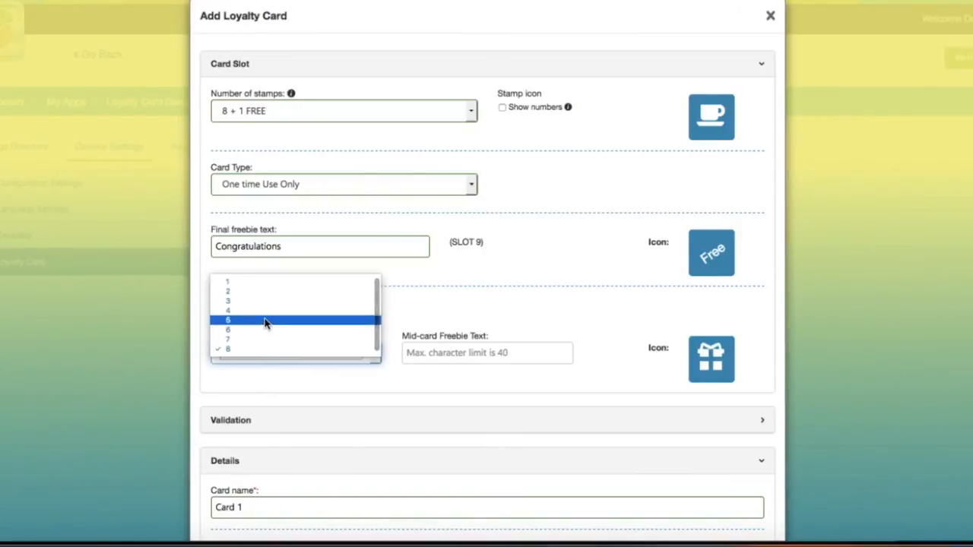
left_click(266, 320)
left_click(451, 353)
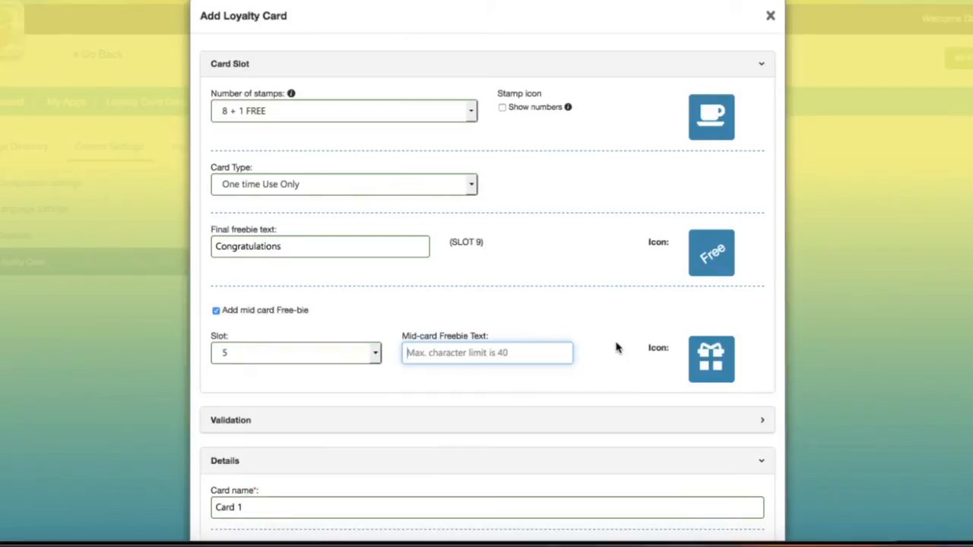
left_click(710, 362)
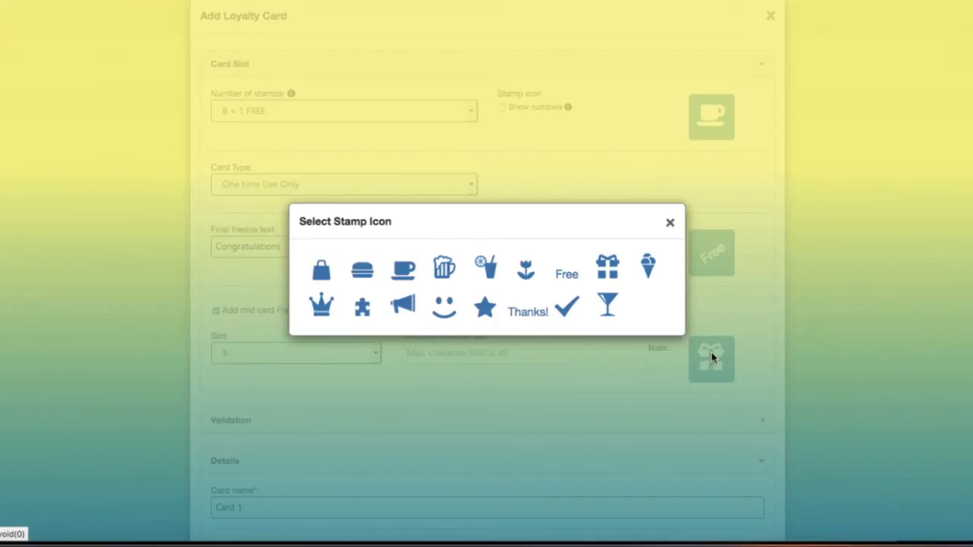
left_click(650, 265)
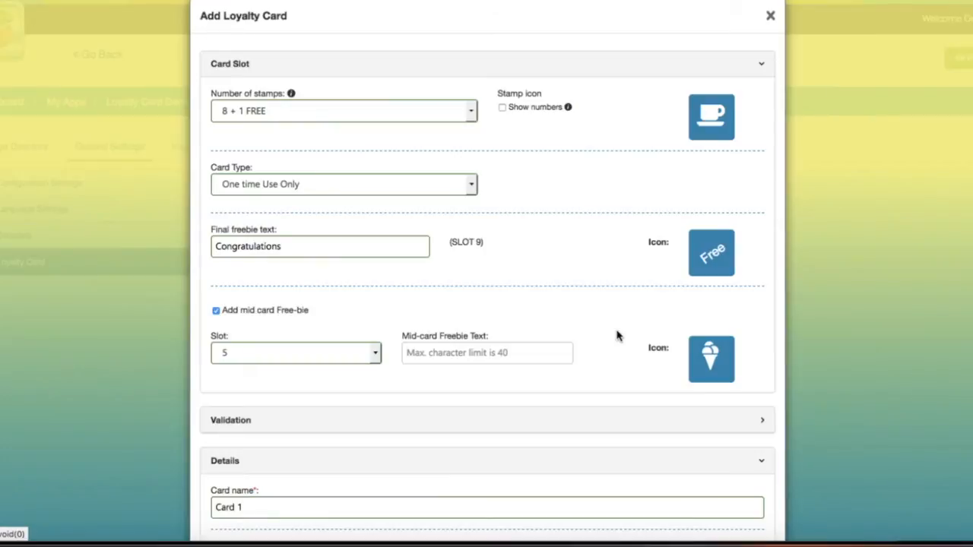
Step: Switch the card's validation via code to Unique Codes and set the number of codes to 100
scroll(617, 336, "down", 3)
left_click(517, 294)
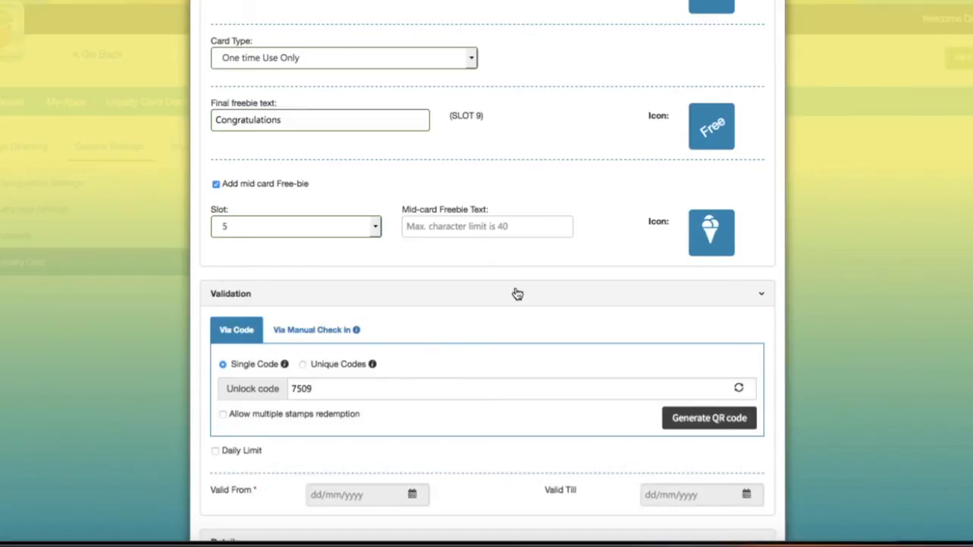
scroll(517, 294, "down", 3)
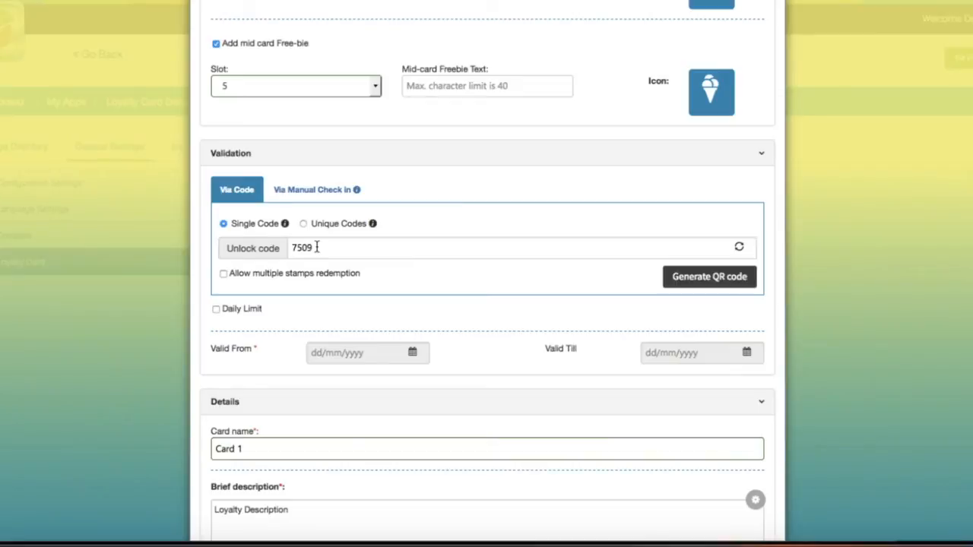
left_click(224, 274)
left_click(225, 275)
left_click(303, 225)
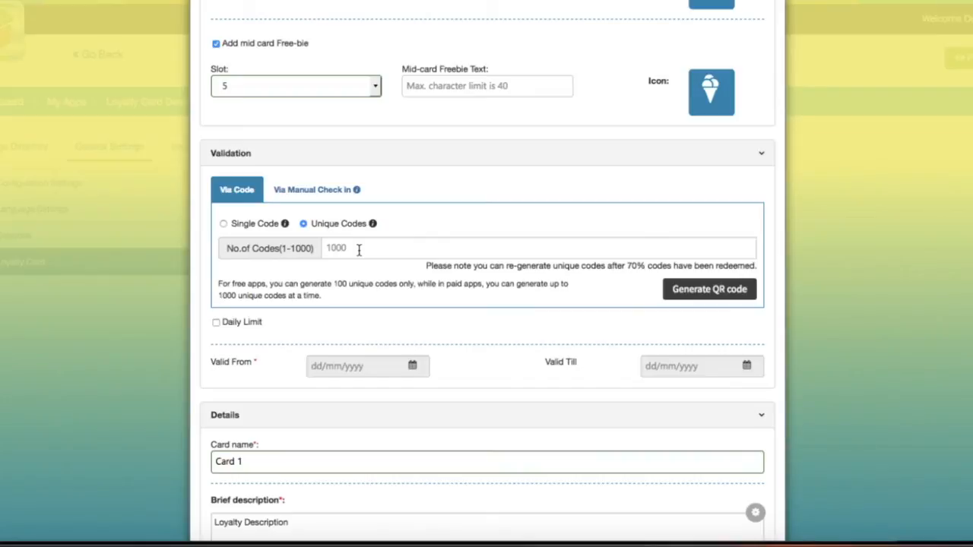
left_click(359, 251)
type("100")
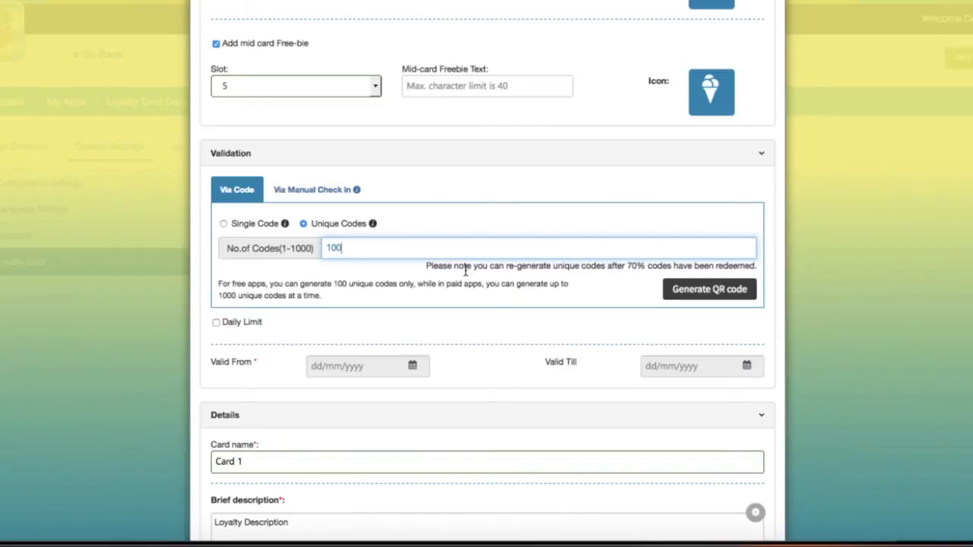
Step: Check the notes on unique code limits and generate the QR codes for the unique codes
left_click_drag(426, 266, 753, 268)
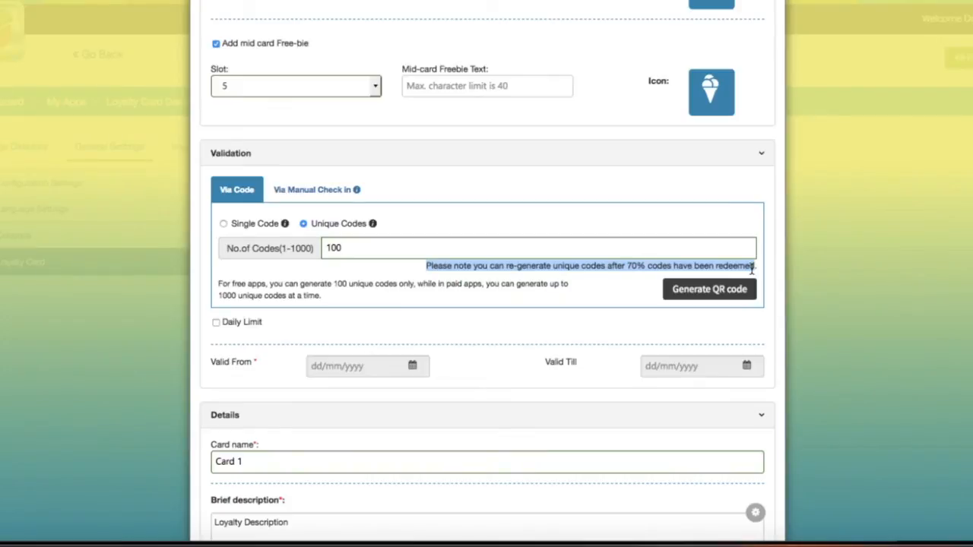
left_click(531, 296)
triple_click(320, 295)
left_click(308, 294)
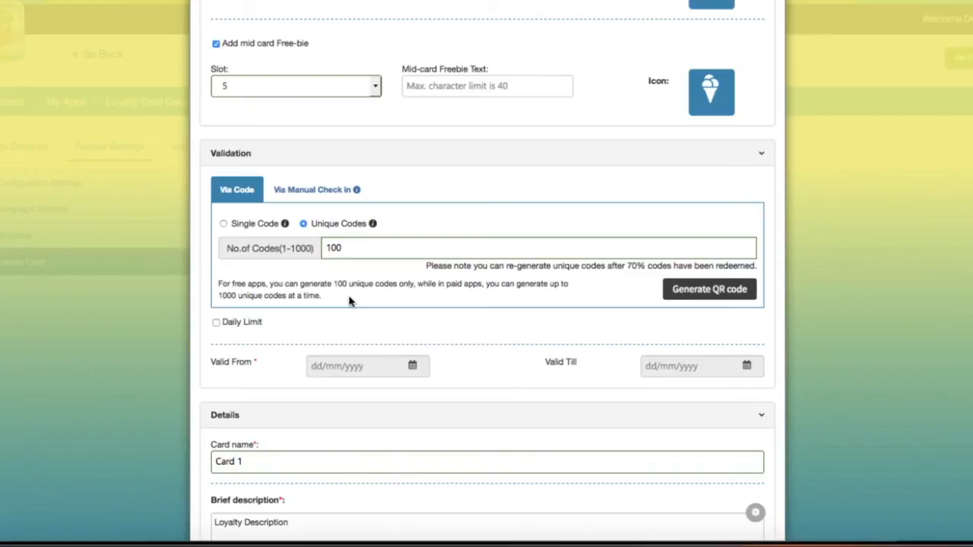
left_click(688, 289)
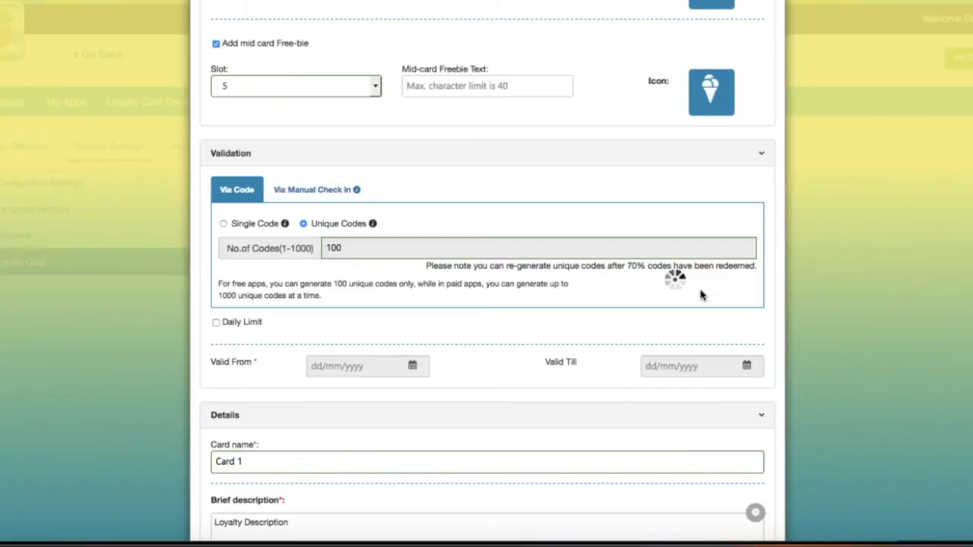
Step: Open the generated unique_code_1507118691.pdf with Preview
left_click(702, 295)
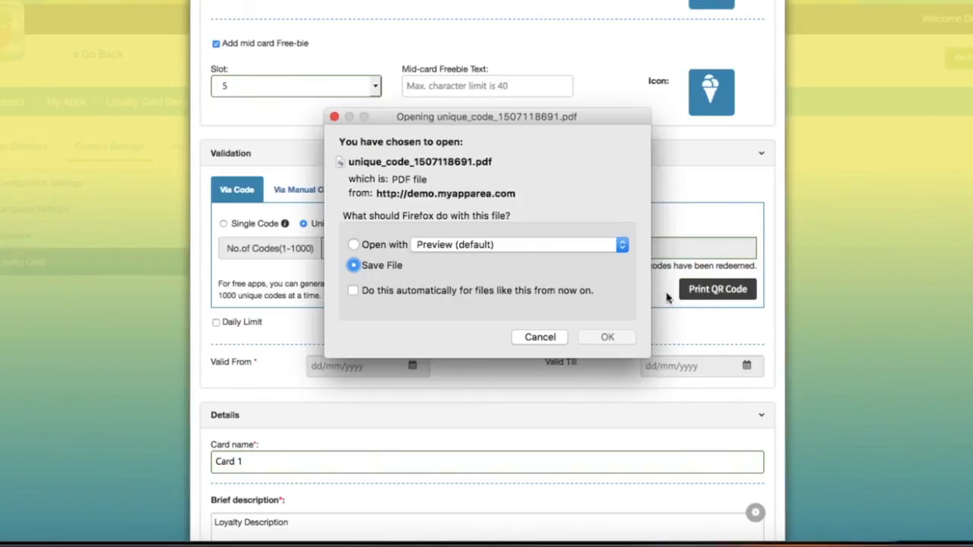
left_click(385, 244)
left_click(608, 338)
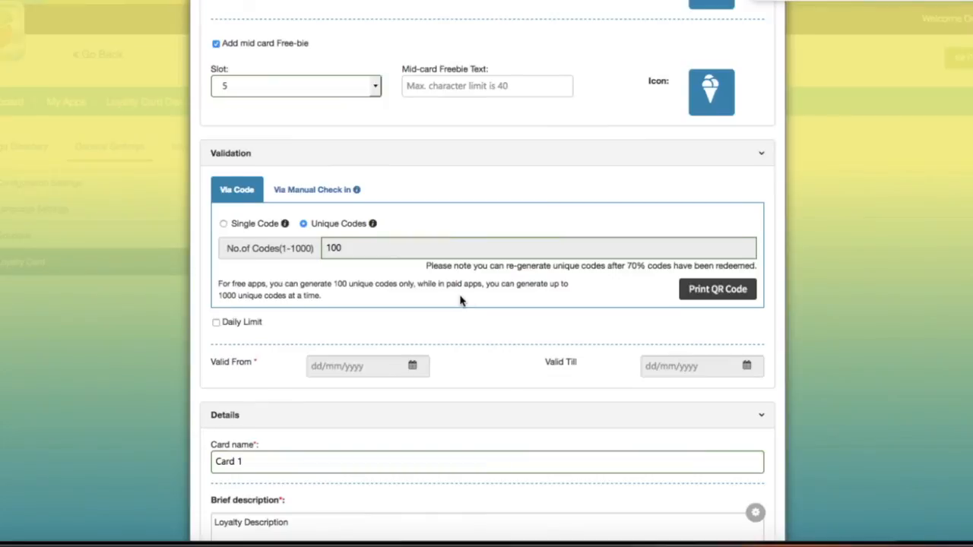
Step: Limit the card to 8 loyalty stamps per day per user and make it valid from 31/10/2017 till 31/12/2017
left_click(313, 198)
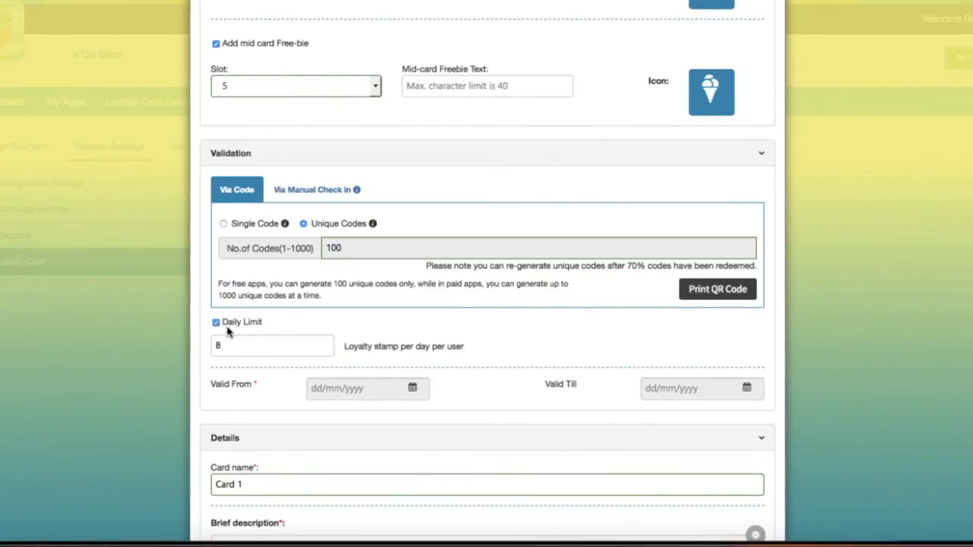
left_click(249, 346)
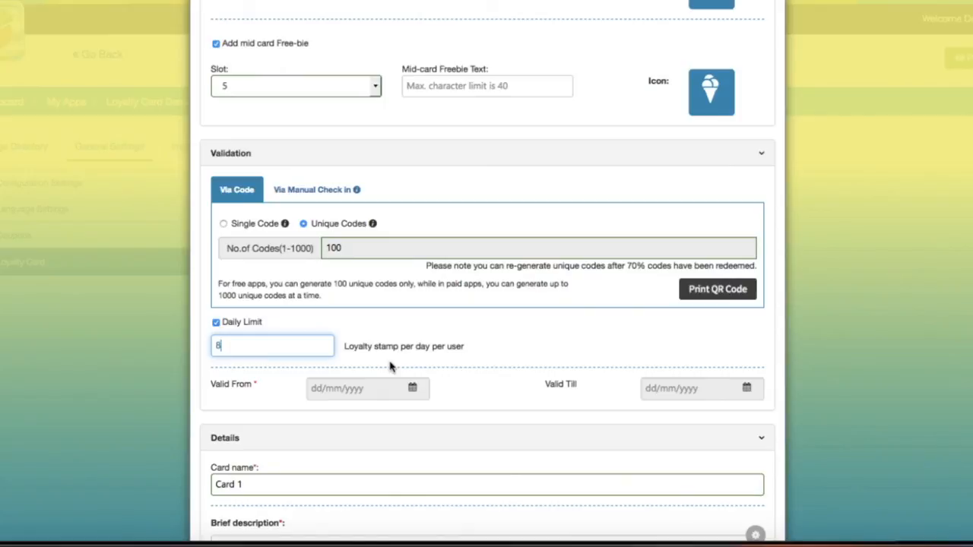
left_click(376, 392)
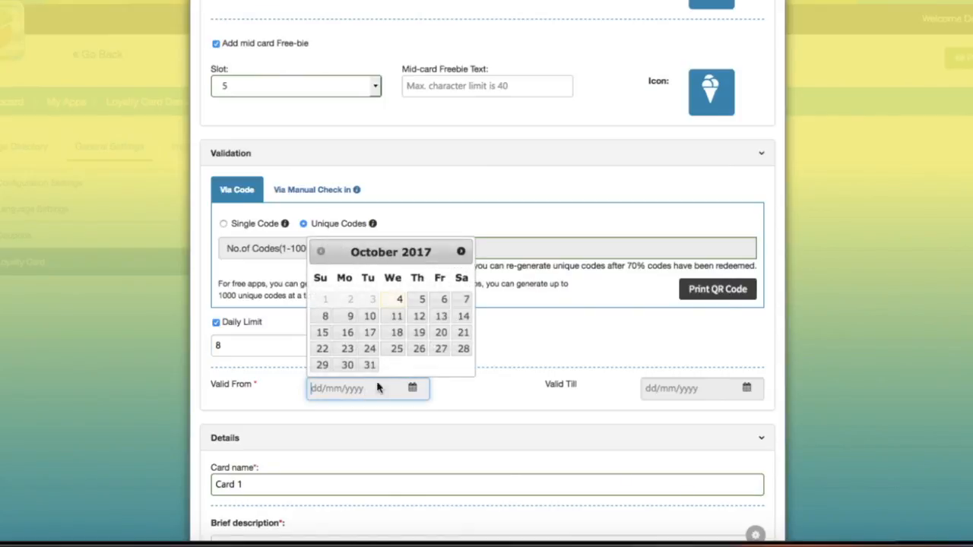
left_click(370, 365)
left_click(675, 393)
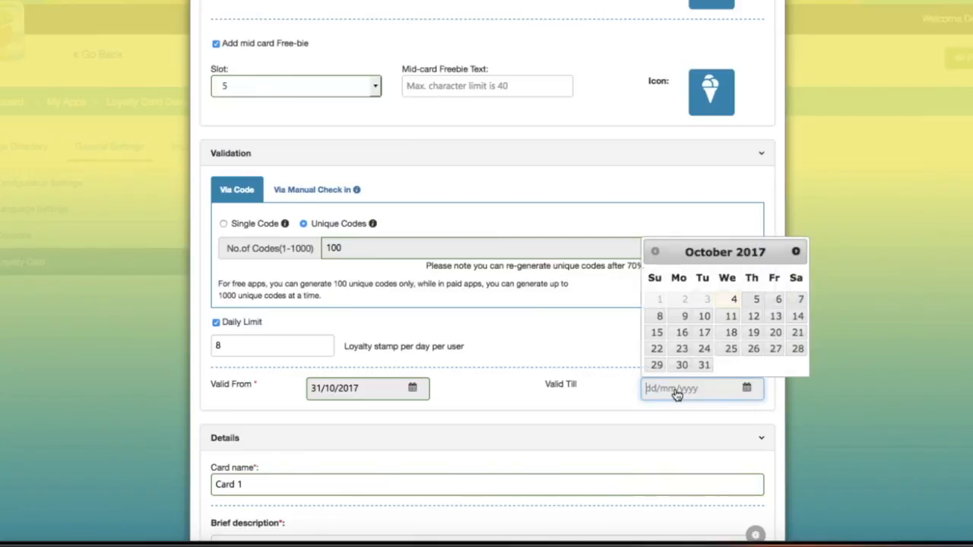
left_click(796, 251)
left_click(796, 252)
left_click(657, 382)
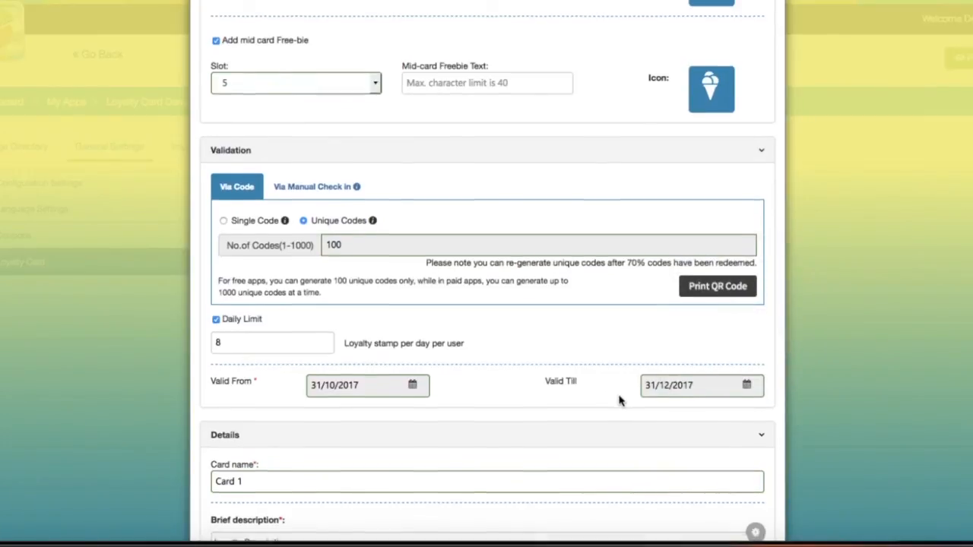
Step: Check the card's details and status, and save the loyalty card
scroll(621, 400, "down", 5)
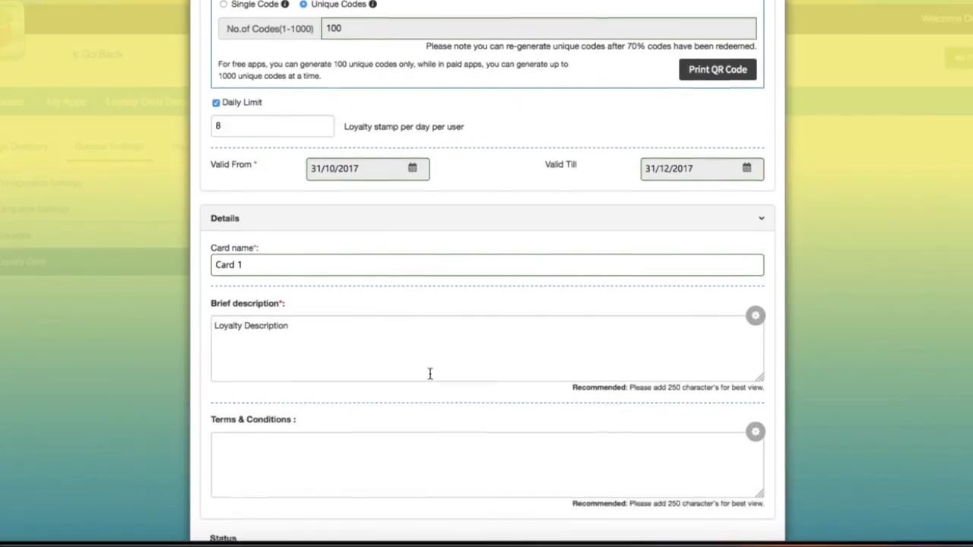
left_click(413, 325)
scroll(449, 384, "down", 2)
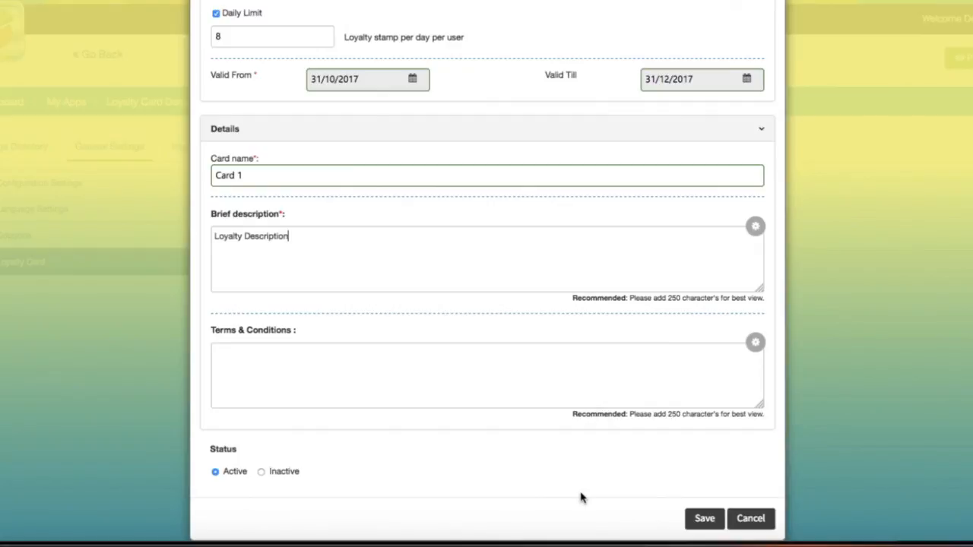
left_click(701, 519)
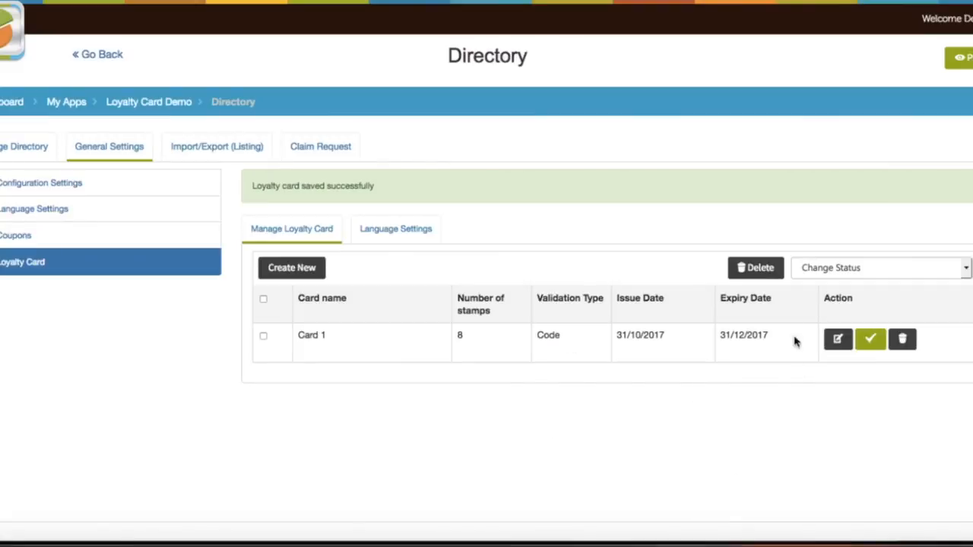
Step: Review the loyalty card's language settings from the first text entries through the rest of the list
left_click(420, 229)
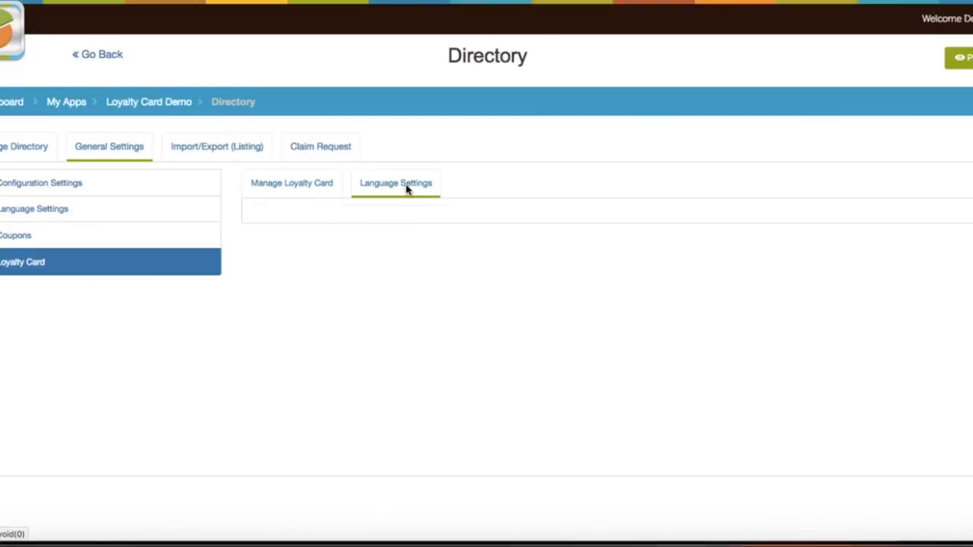
scroll(408, 353, "down", 3)
scroll(408, 352, "up", 3)
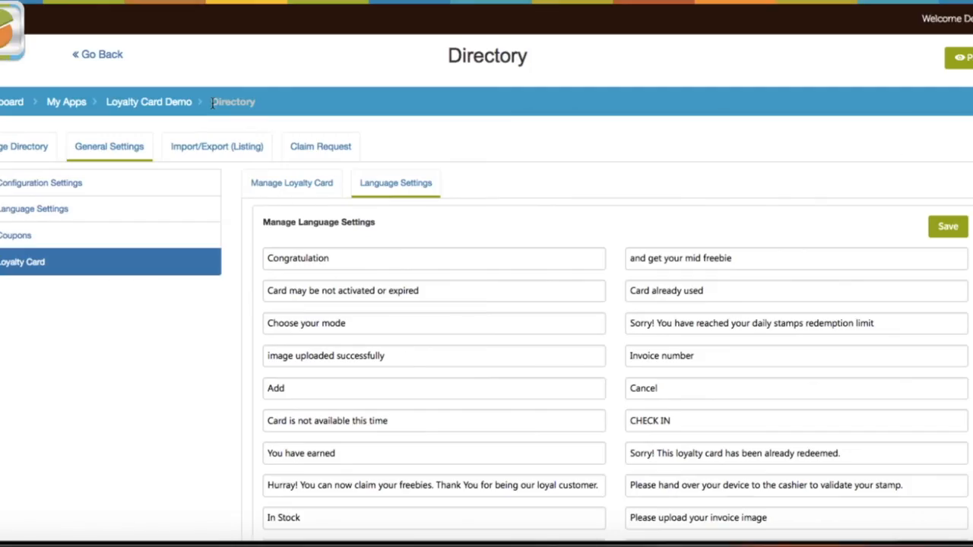
Step: Start a new listing in the directory's Default category and assign the loyalty card Card 1 to it
left_click(6, 151)
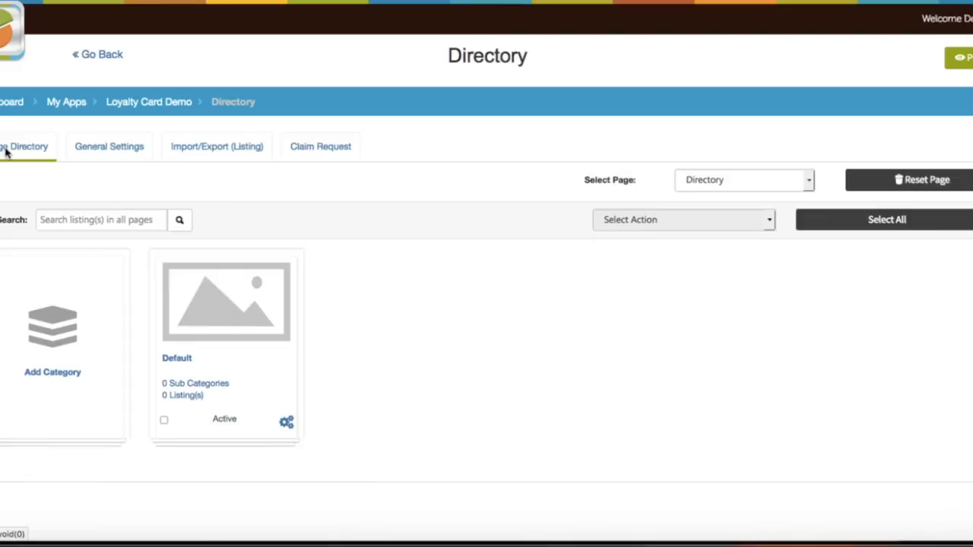
left_click(172, 399)
left_click(461, 333)
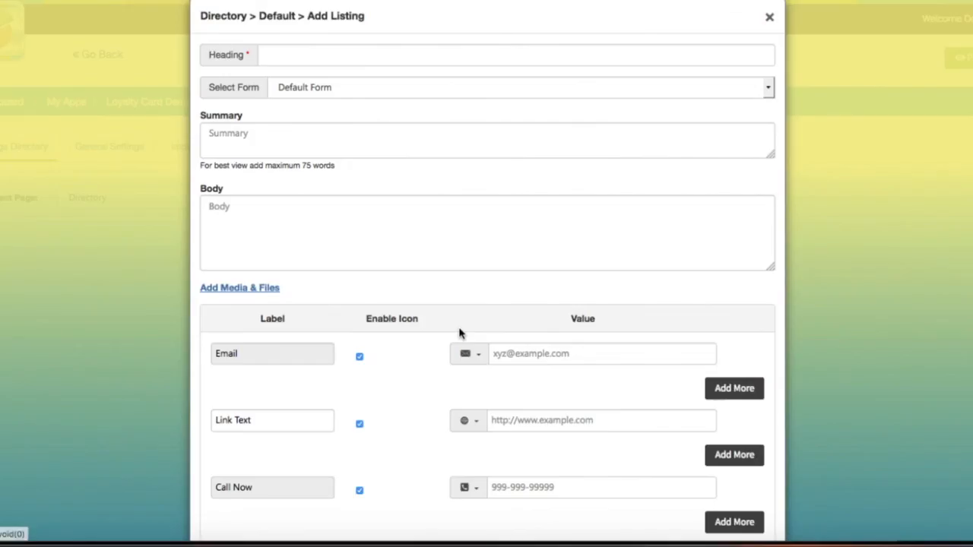
scroll(456, 323, "down", 5)
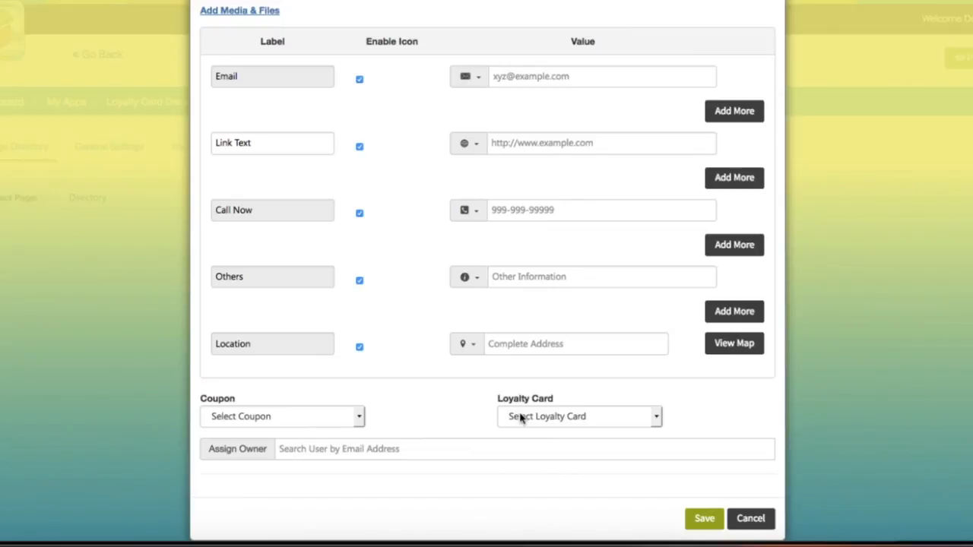
left_click(522, 419)
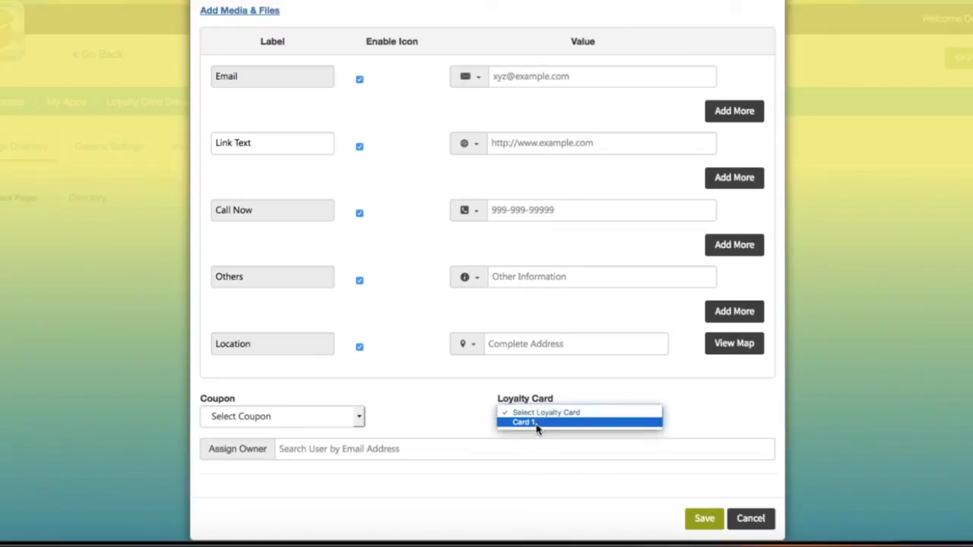
left_click(537, 425)
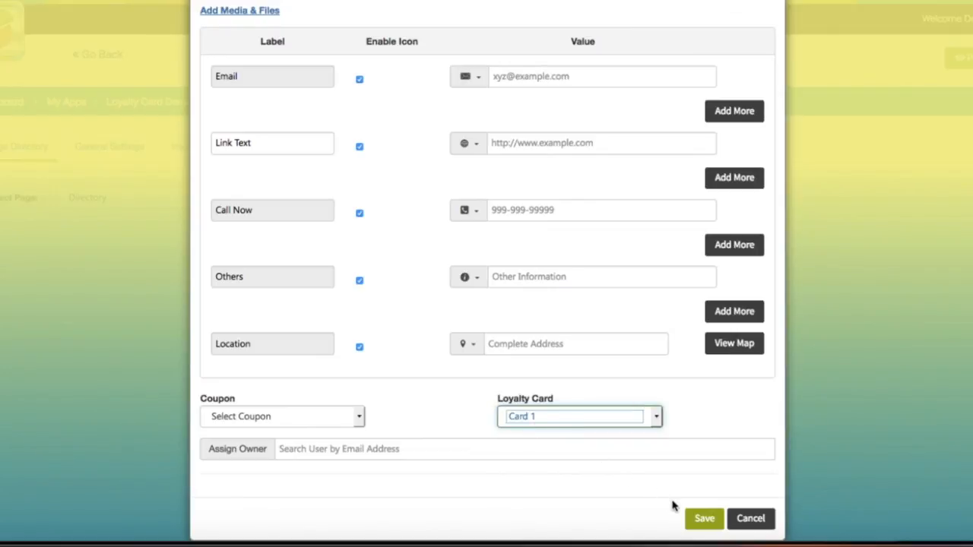